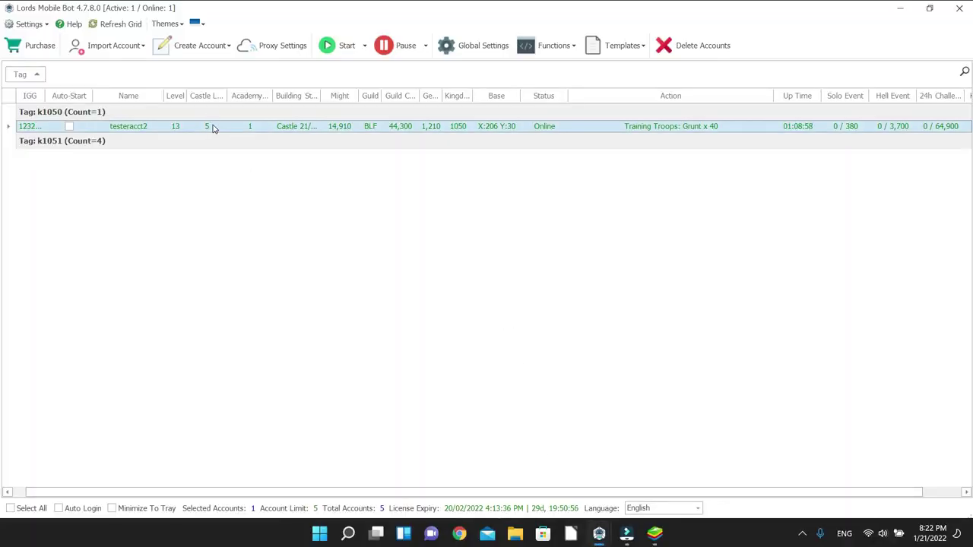
Open testeracct2's bot window maximized on its Gathering settings page.
double_click(213, 128)
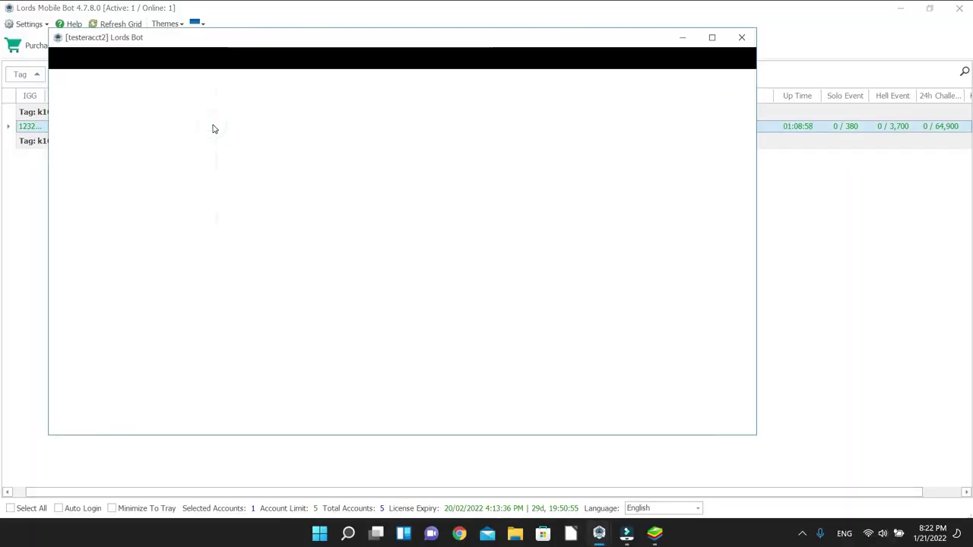
click(713, 38)
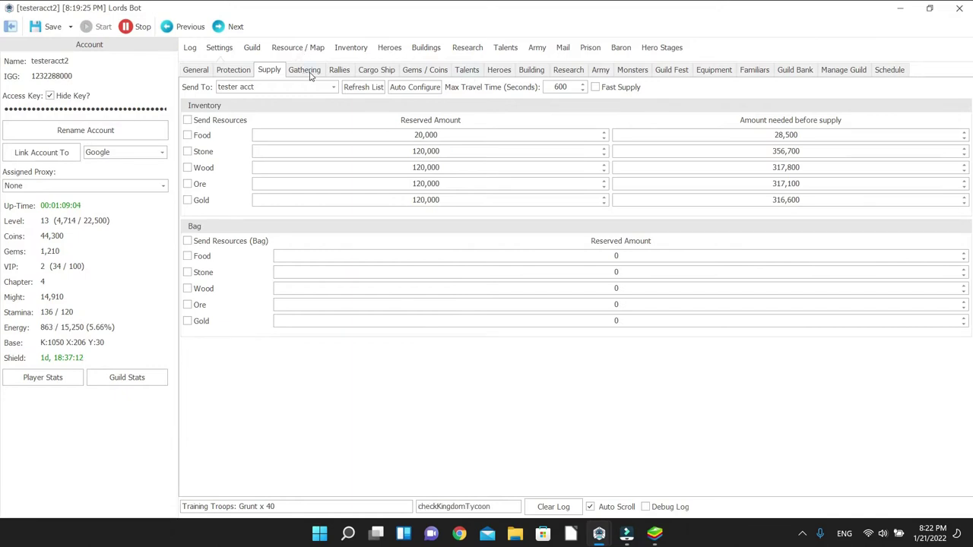
click(309, 74)
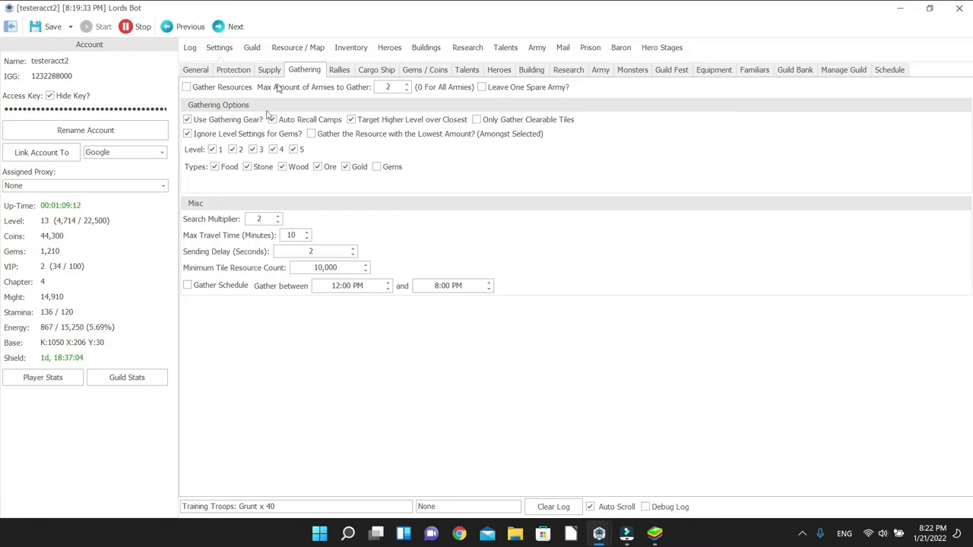
Show the Protection settings, where gathering troops recall when attacked or on conflict.
click(236, 70)
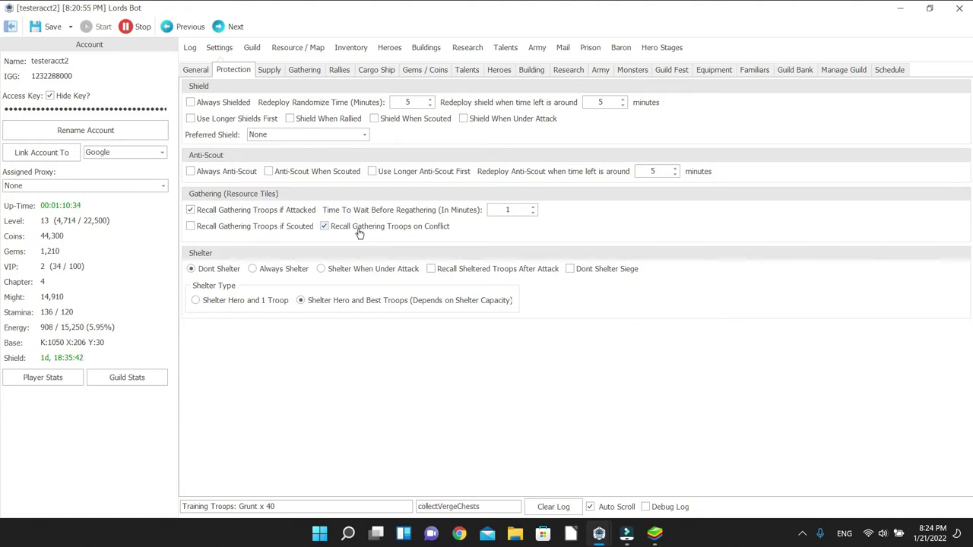
Set max armies to gather to 0, keep no spare army, and untick Target Higher Level over Closest.
click(304, 70)
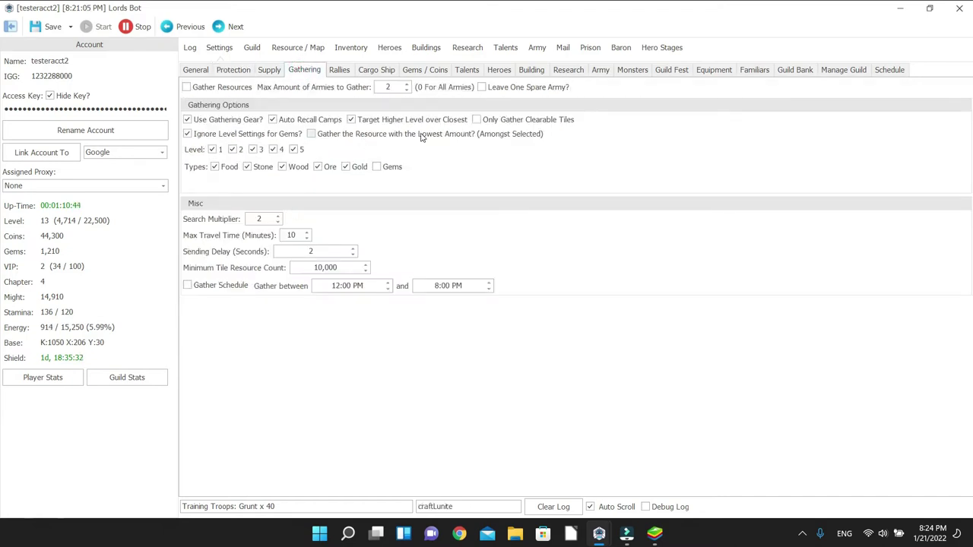
double_click(406, 90)
click(481, 88)
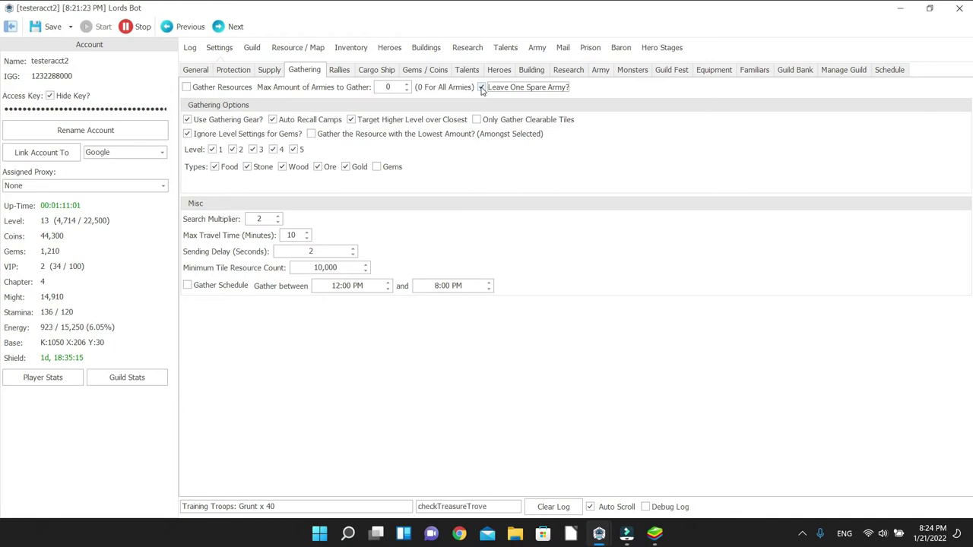
click(482, 87)
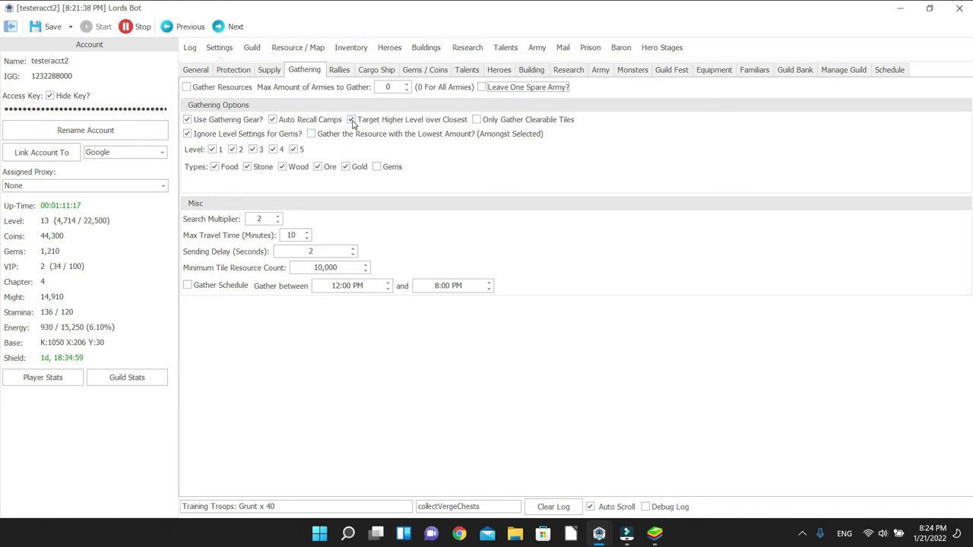
click(352, 120)
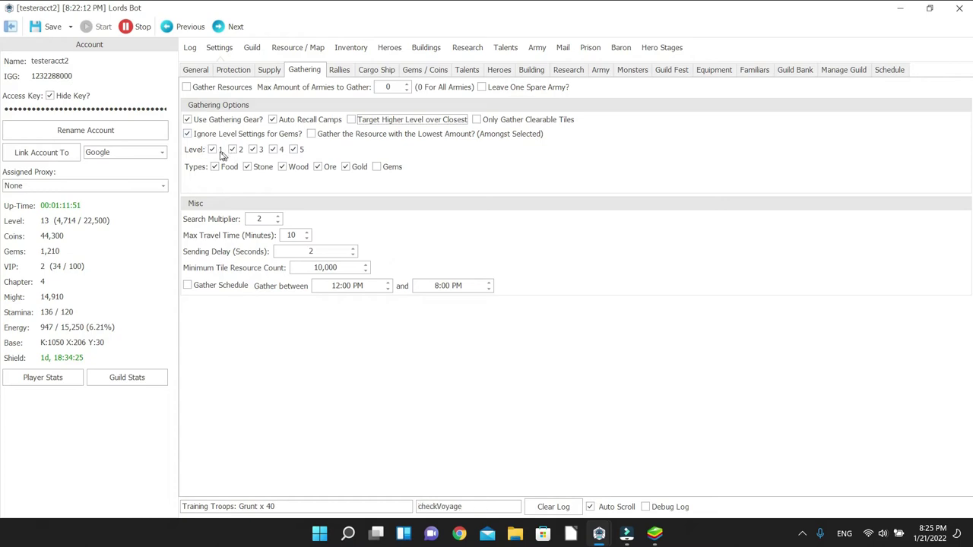
Drop Level 4 and 5 tiles, add Gems to the types, and view the Resource / Map page.
click(296, 151)
click(273, 150)
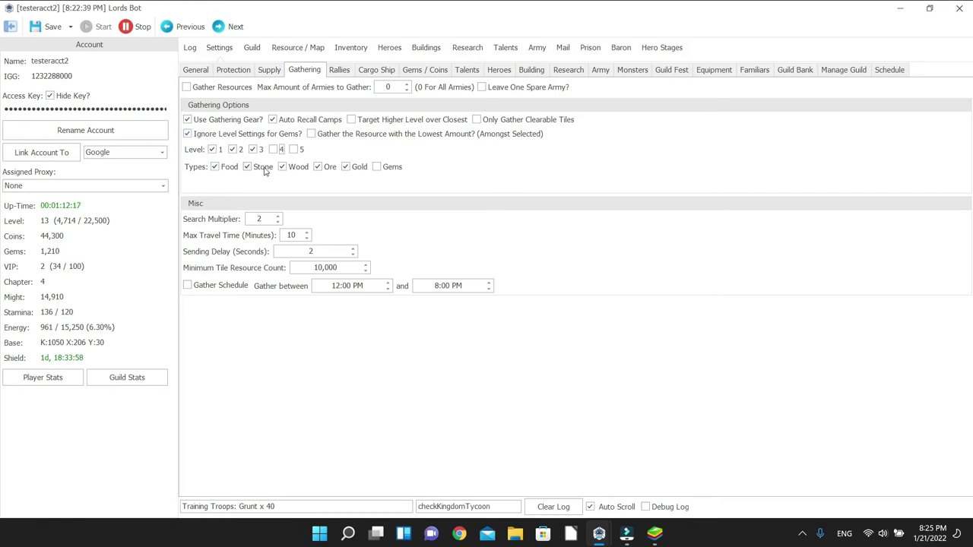
click(377, 167)
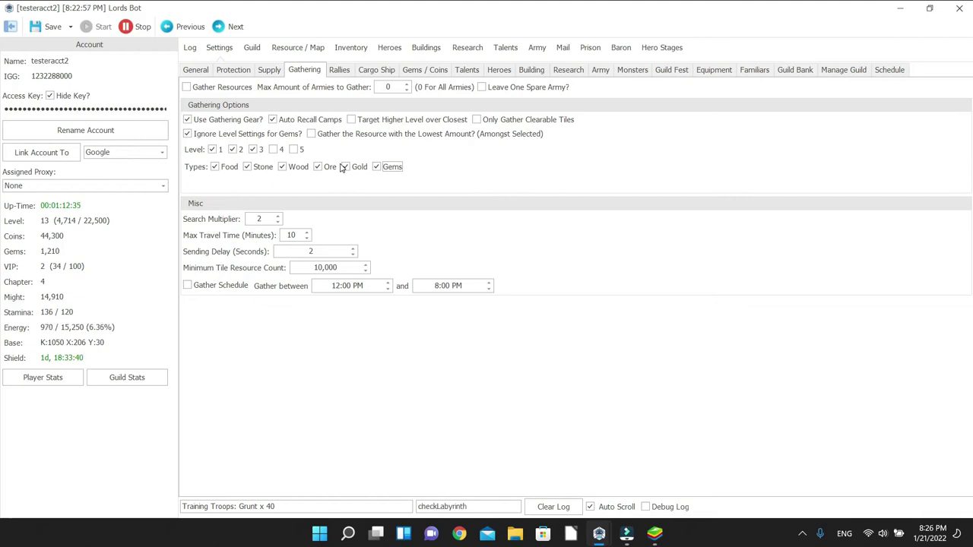
click(300, 48)
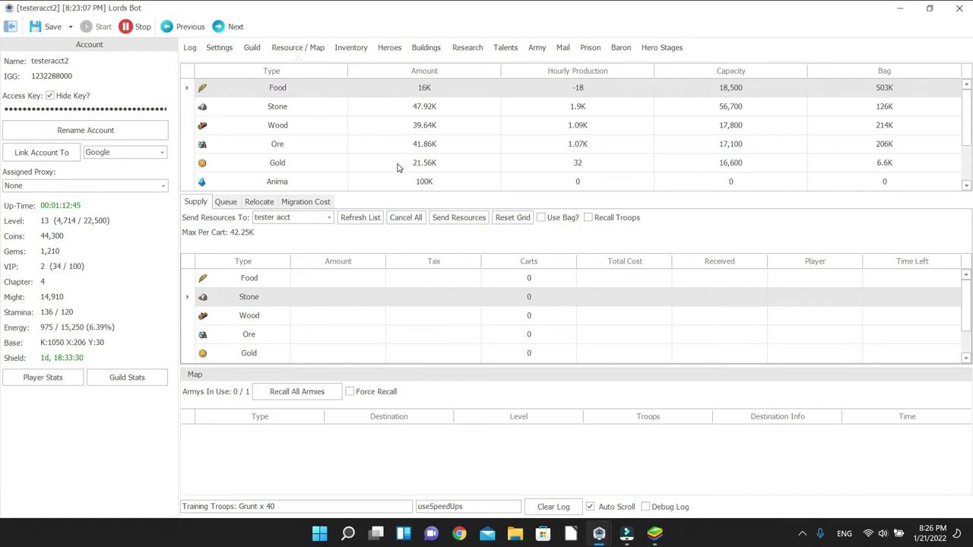
Go from the Resource / Map page back to the Gathering settings.
click(220, 49)
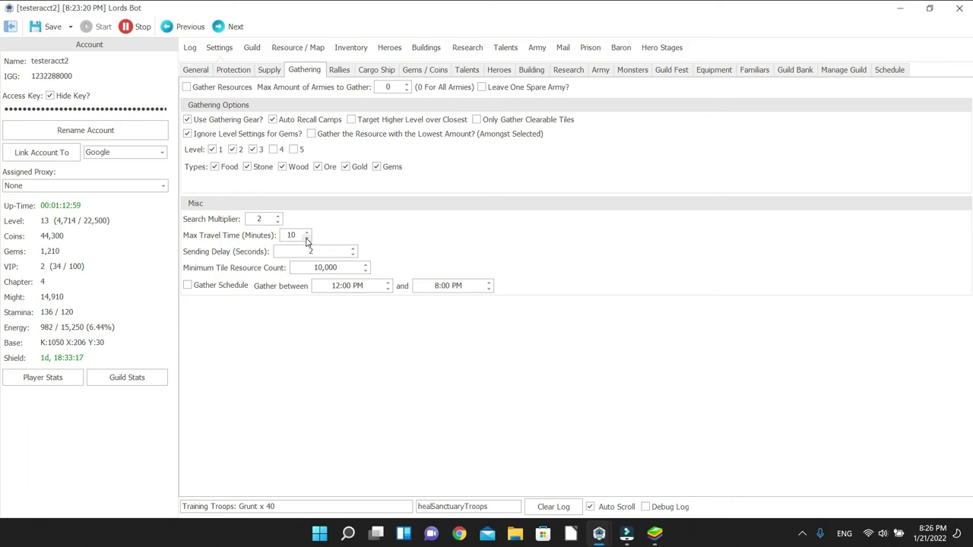
Lower max travel time to 5 minutes and the minimum tile resource count to 1.
click(306, 240)
click(306, 240)
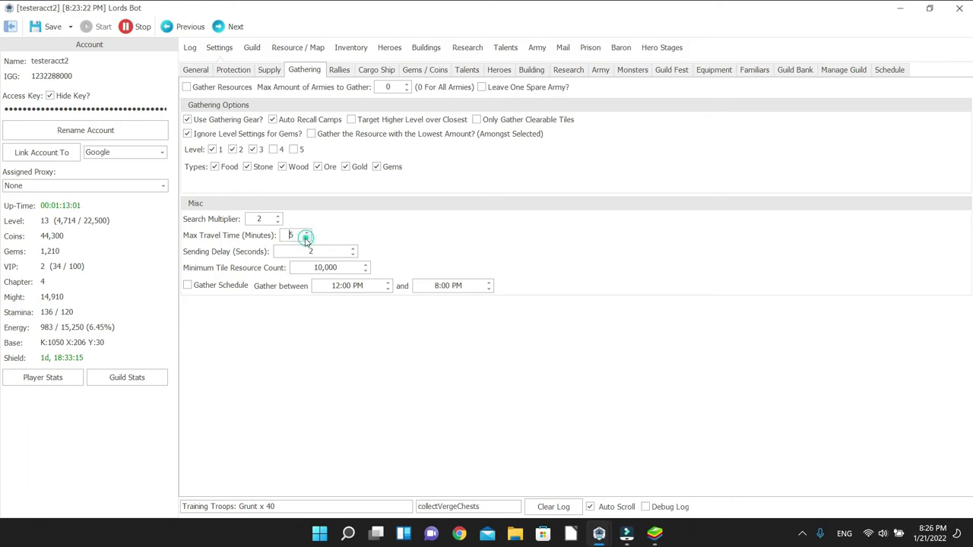
click(306, 238)
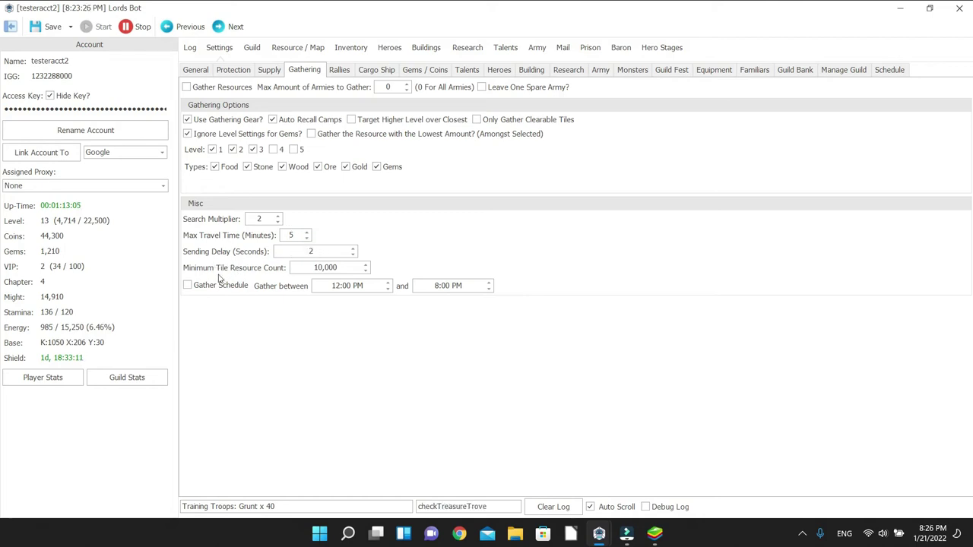
double_click(341, 267)
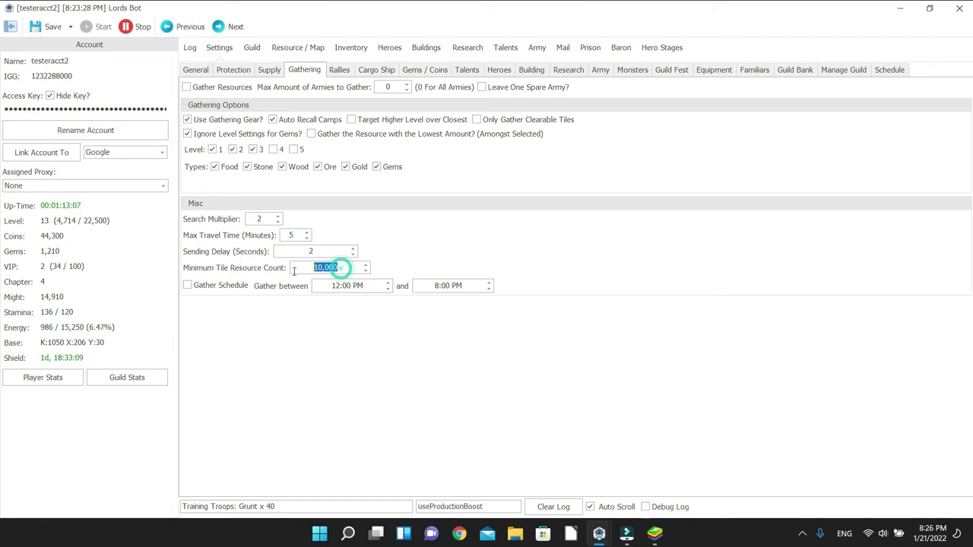
text(1)
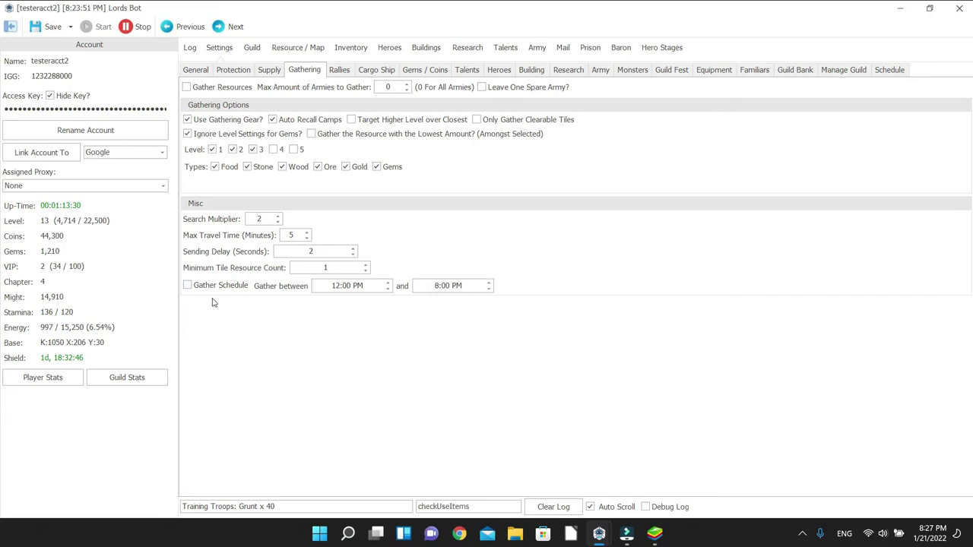
Enable Gather Resources, save the configuration, and switch to the game in BlueStacks.
click(188, 88)
click(48, 27)
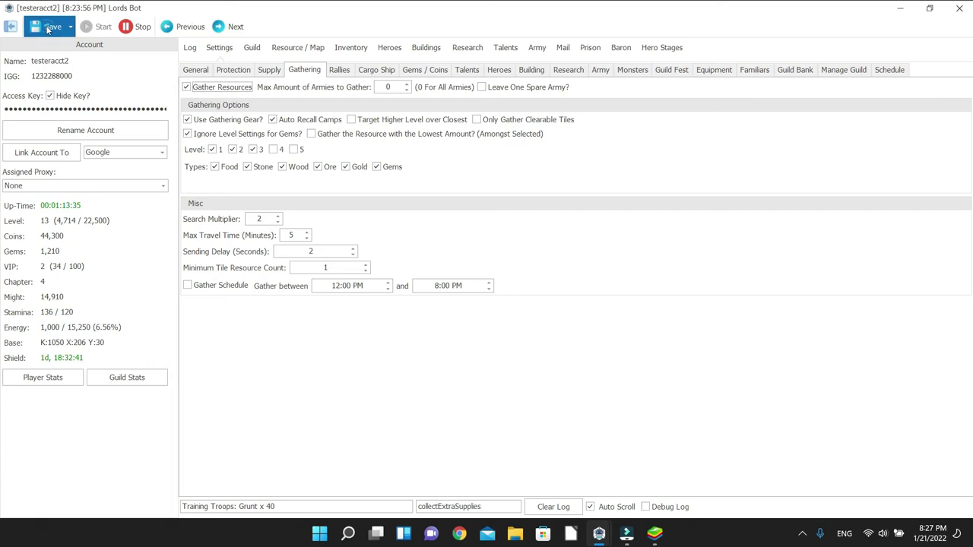
click(655, 533)
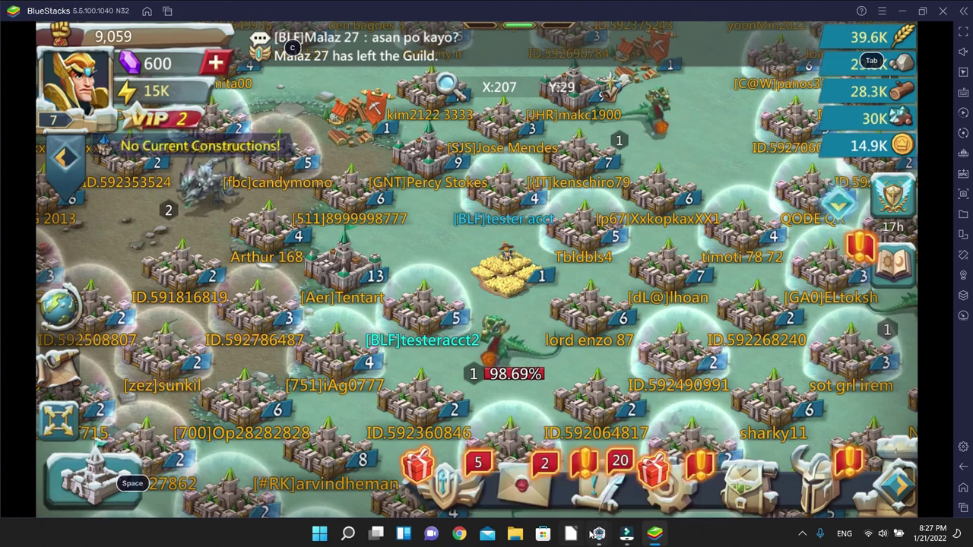
Bring the Lords Bot window forward, save the configuration again, and return to BlueStacks.
mouse_move(599, 534)
click(638, 483)
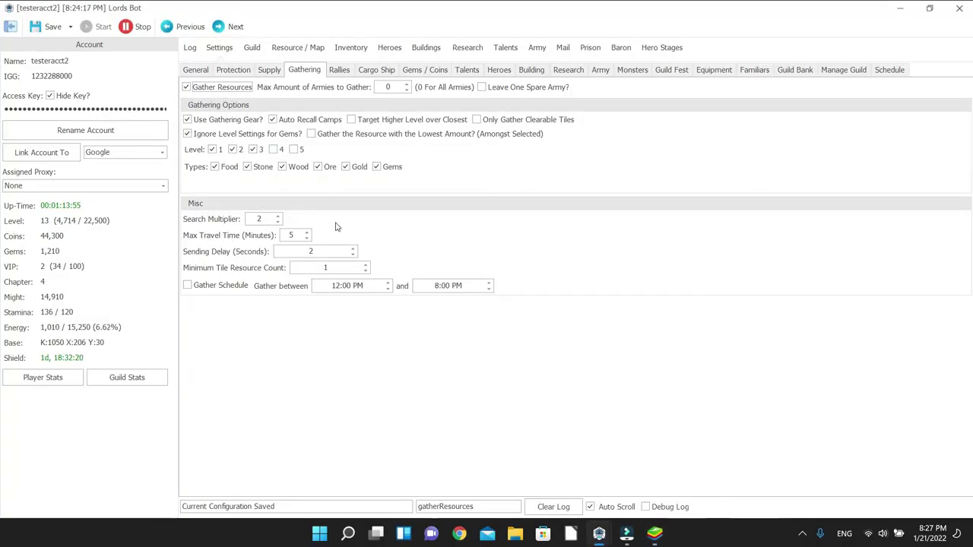
click(48, 27)
click(654, 534)
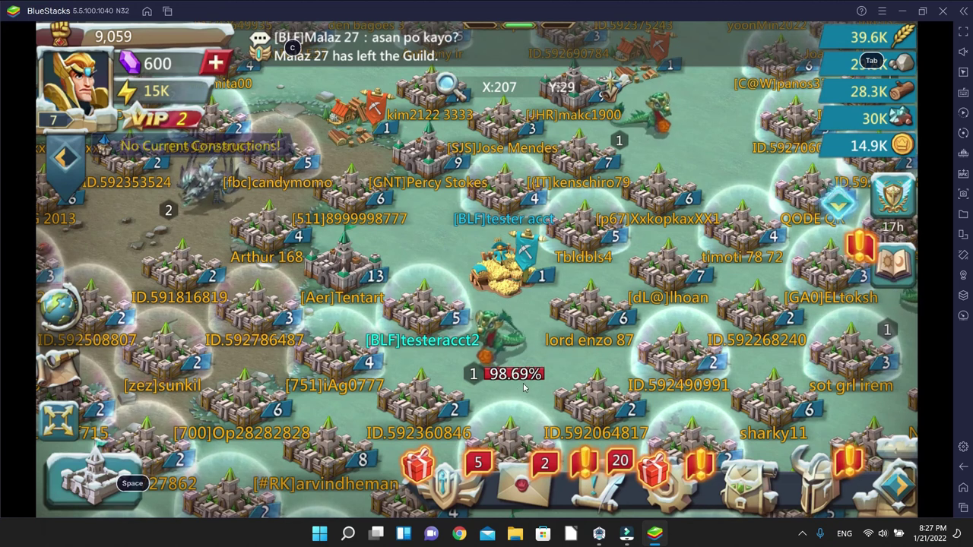
Reopen the bot's Gathering settings and leave max armies at 0 with Leave One Spare Army off.
mouse_move(599, 533)
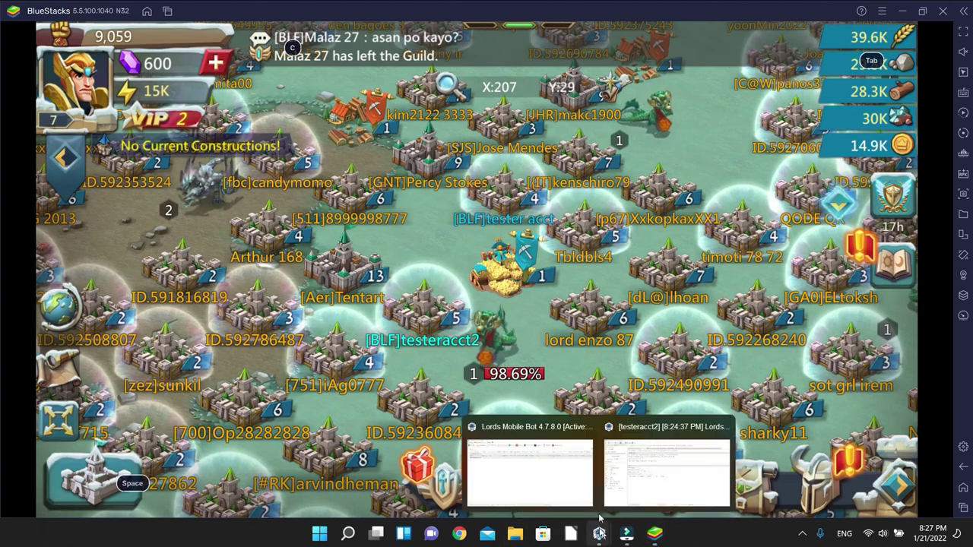
click(638, 469)
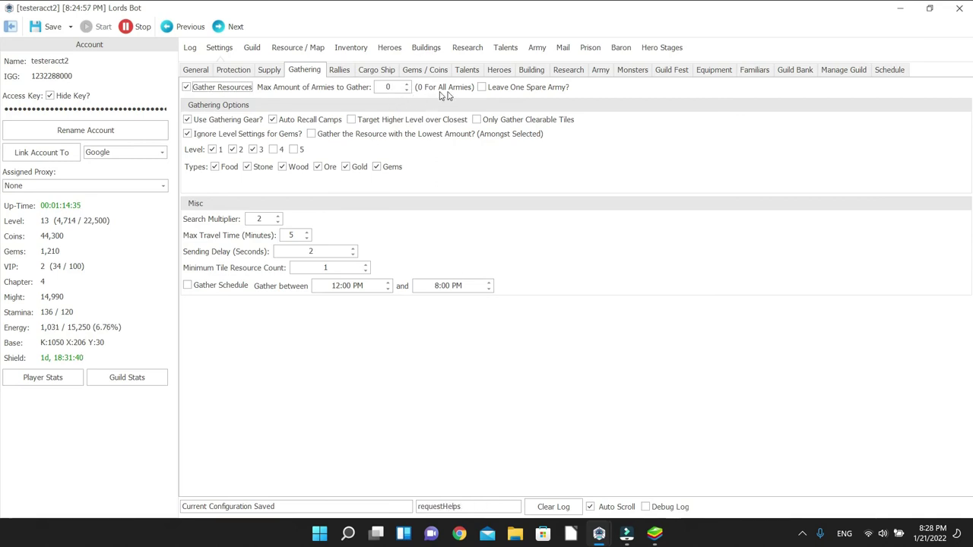
click(407, 84)
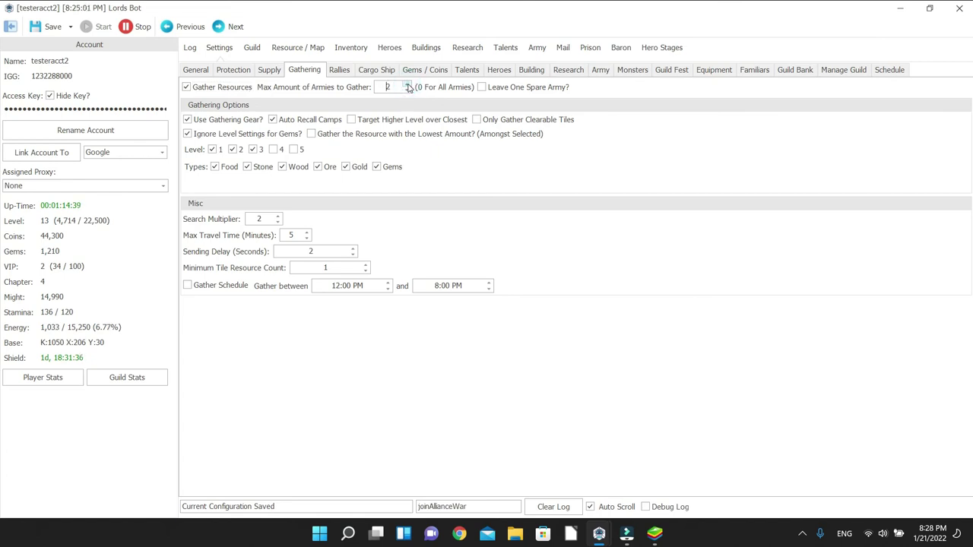
click(482, 88)
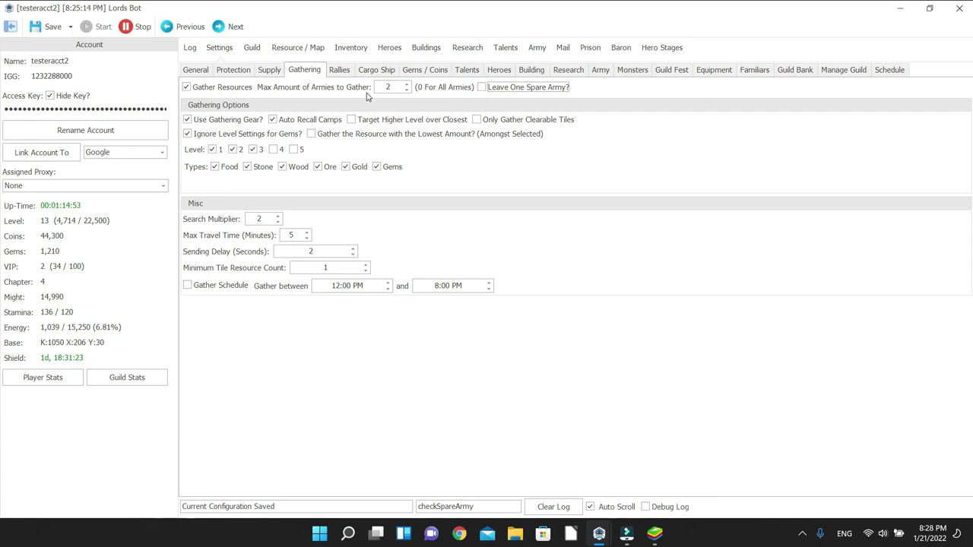
click(406, 90)
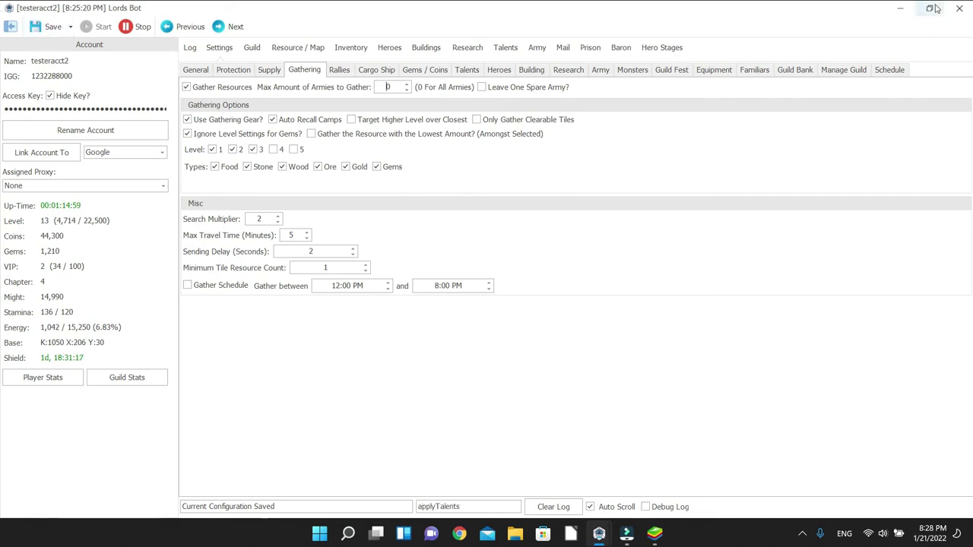
click(900, 15)
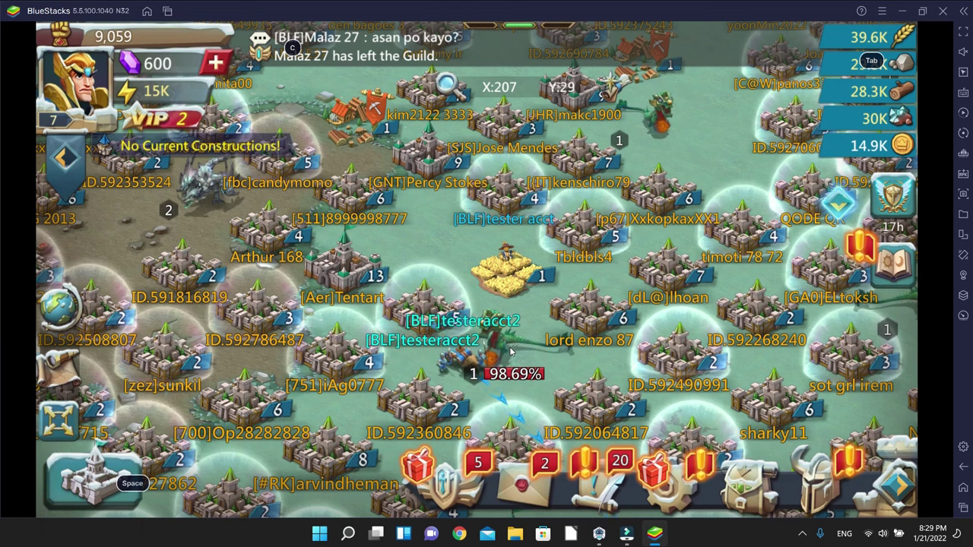
click(515, 285)
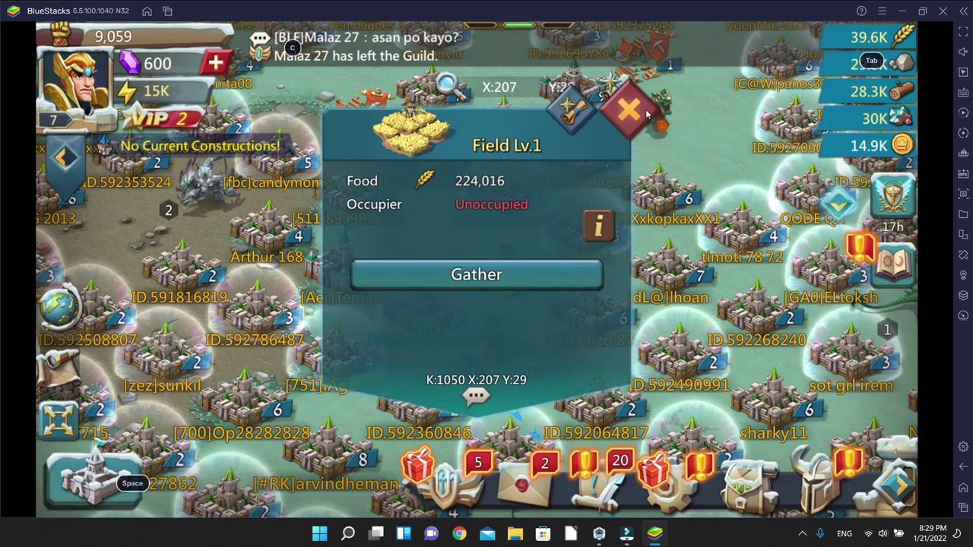
click(627, 135)
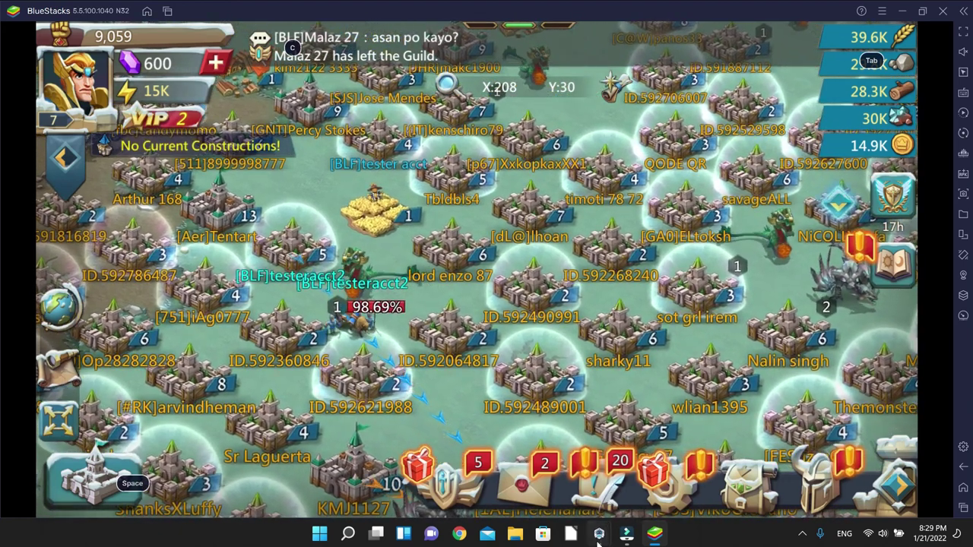
mouse_move(598, 537)
click(641, 487)
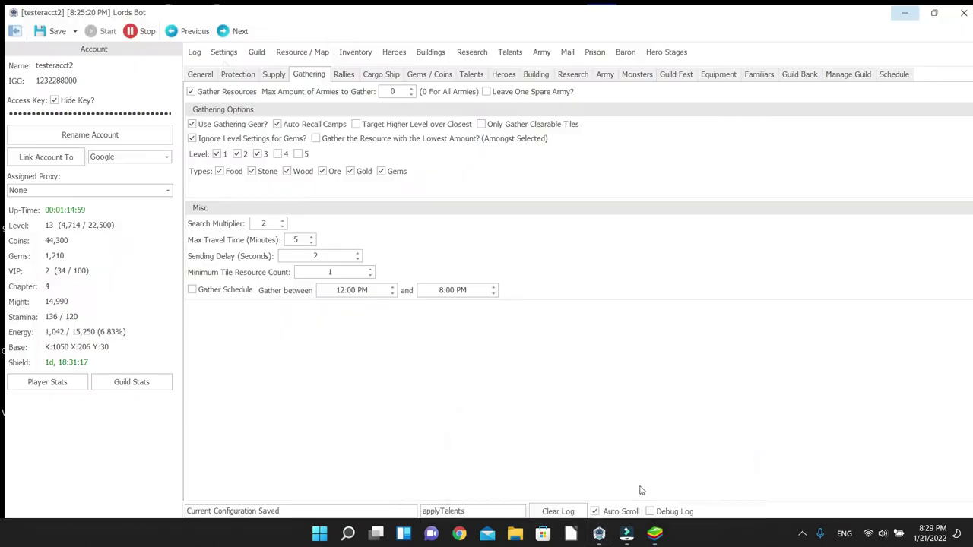